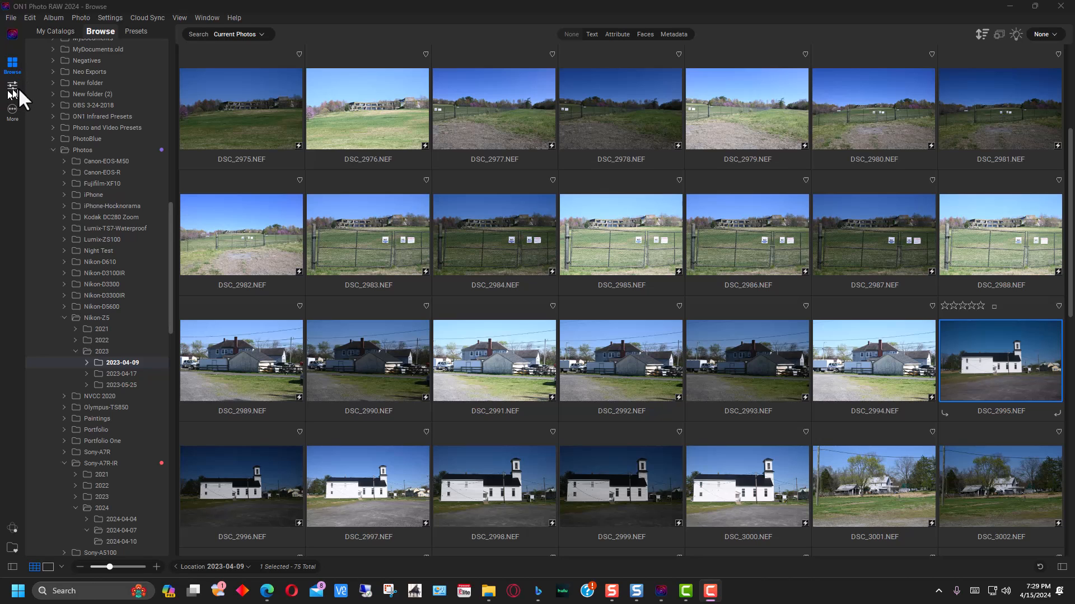
left_click(11, 111)
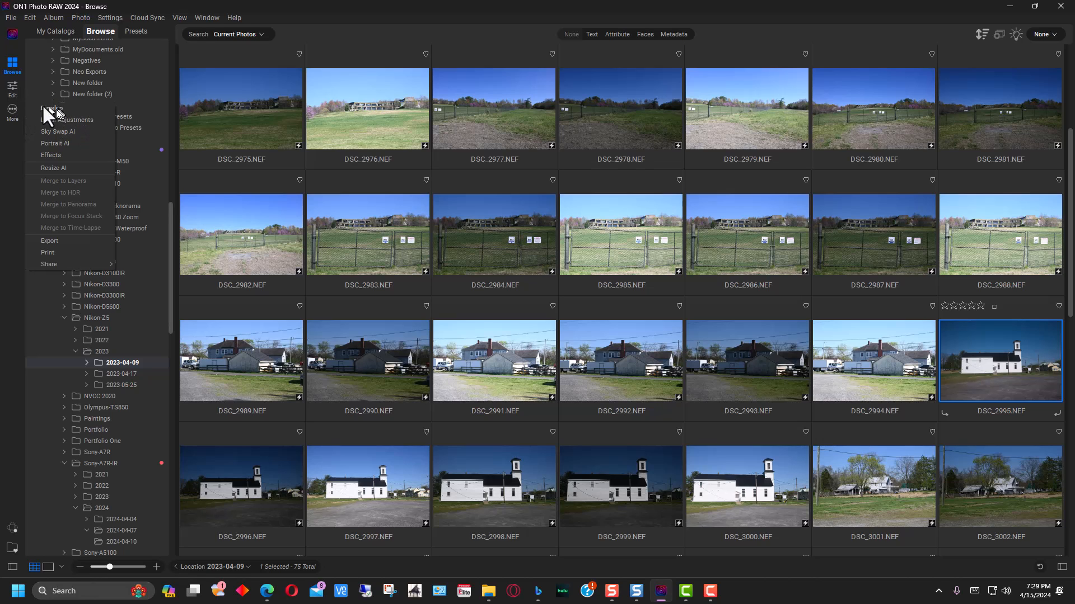
left_click(12, 108)
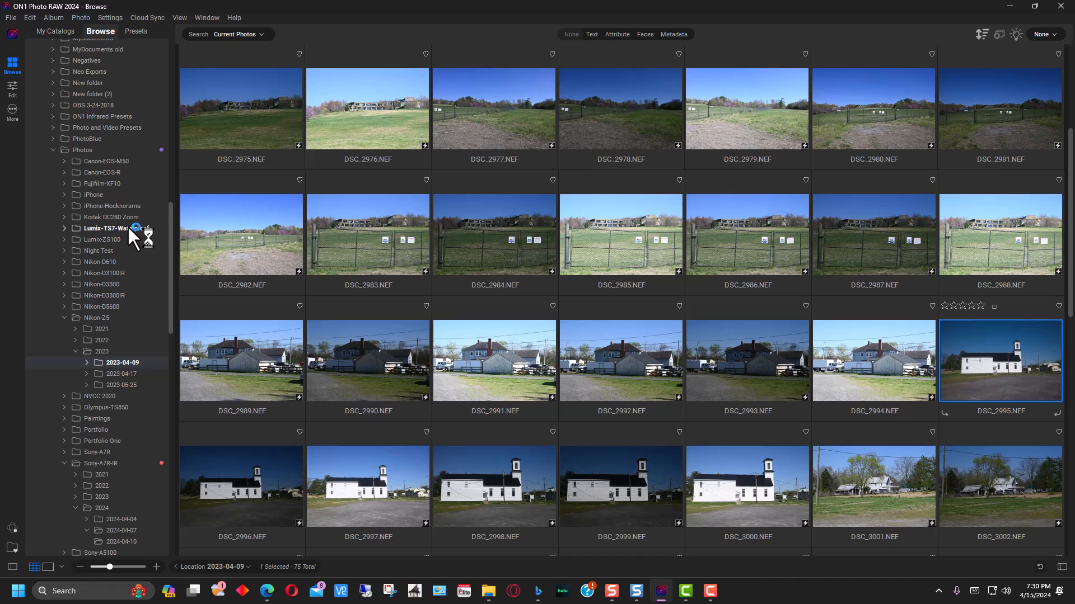
Open the church photo DSC_2995.NEF from the 2023-04-09 folder for editing.
left_click(122, 373)
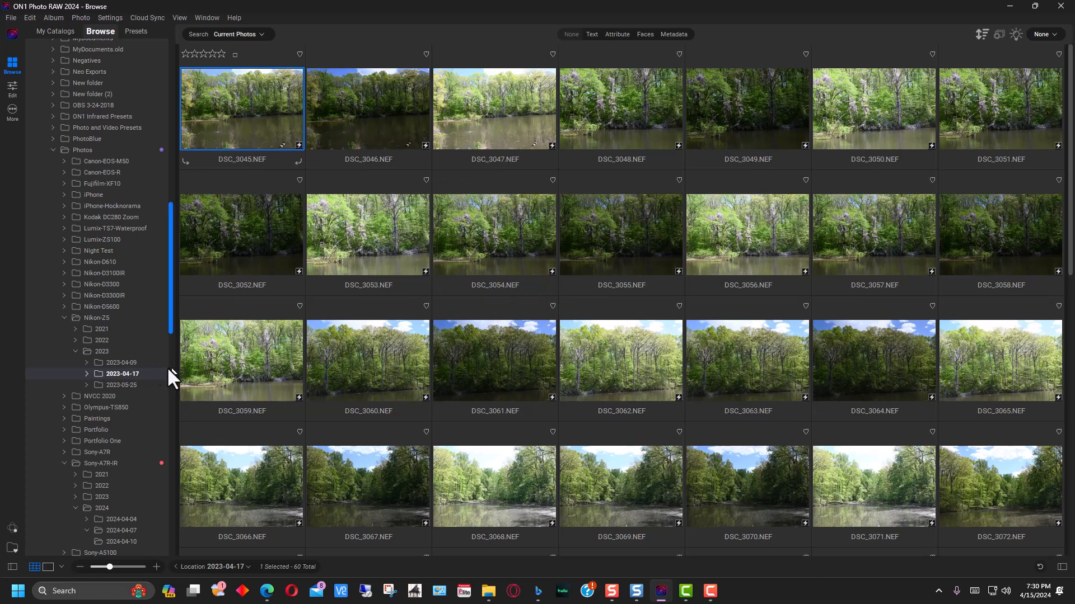
left_click(122, 363)
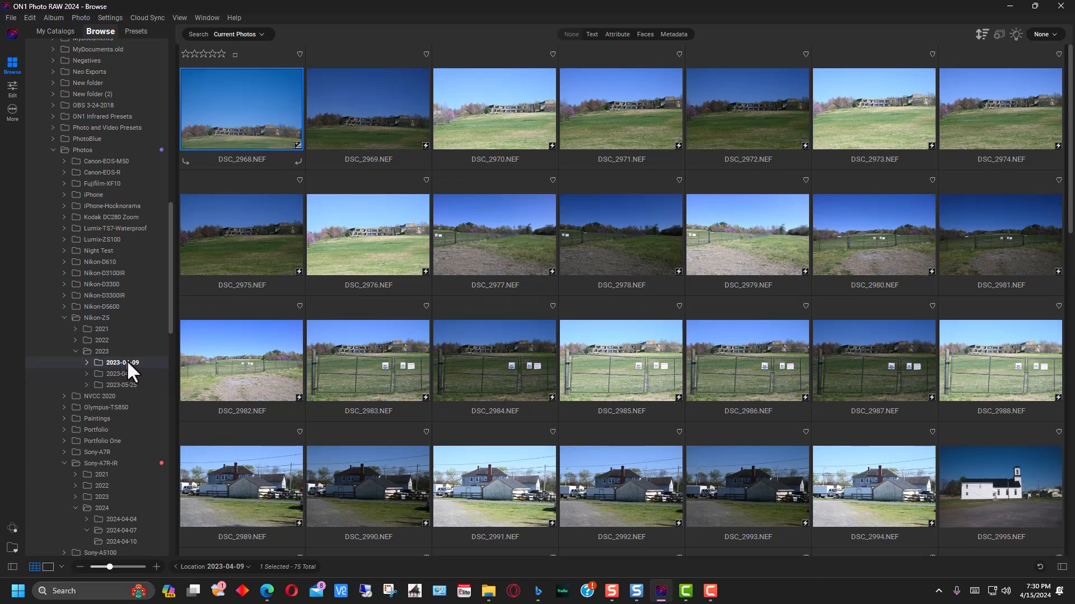
scroll(947, 256, "down", 3)
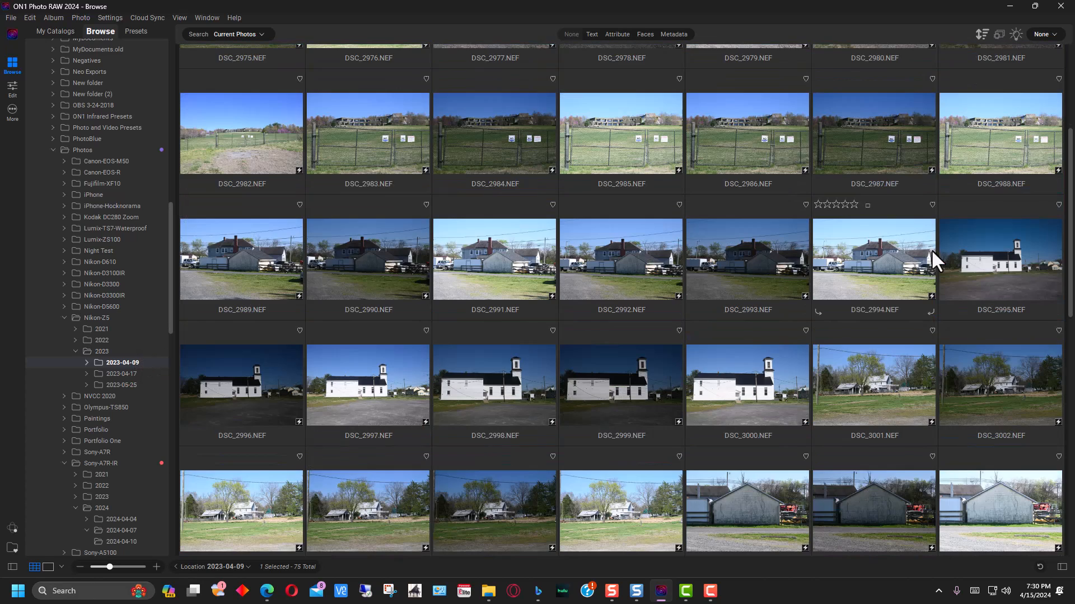
left_click(1022, 244)
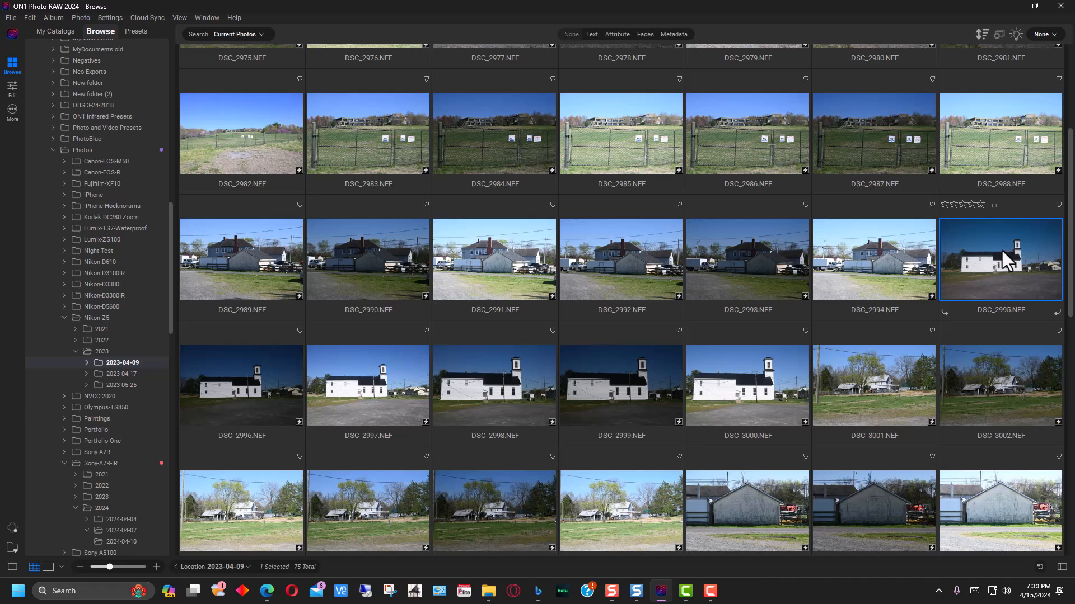
left_click(12, 88)
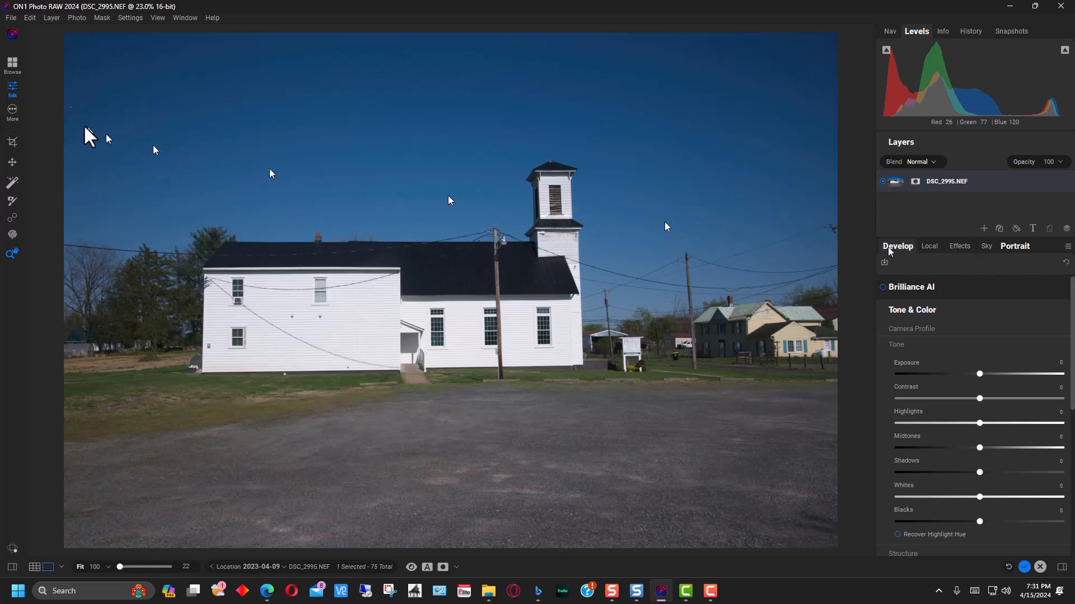
left_click(4, 109)
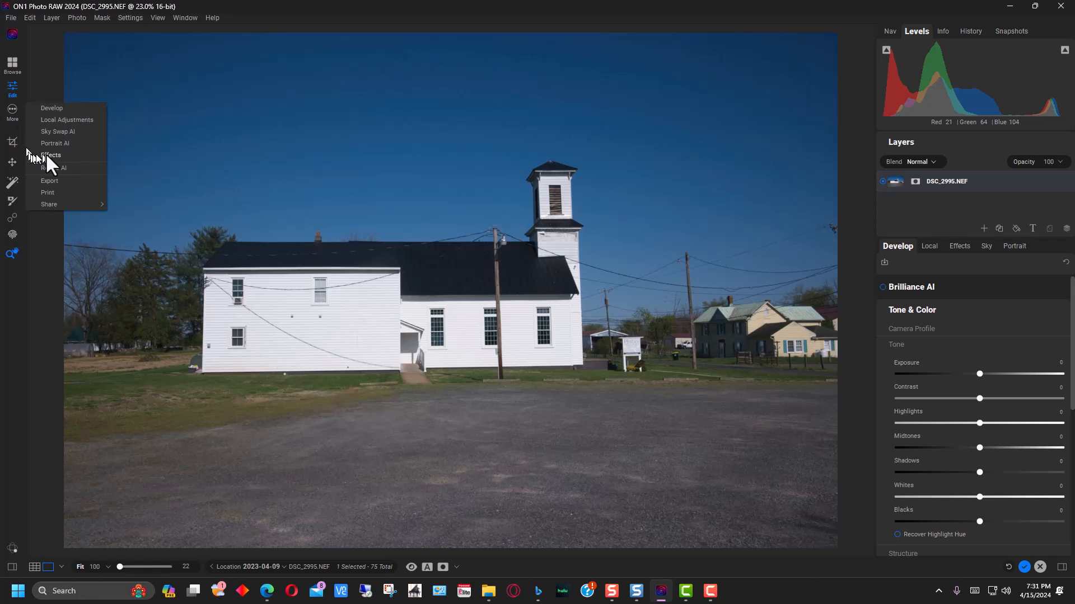
left_click(40, 82)
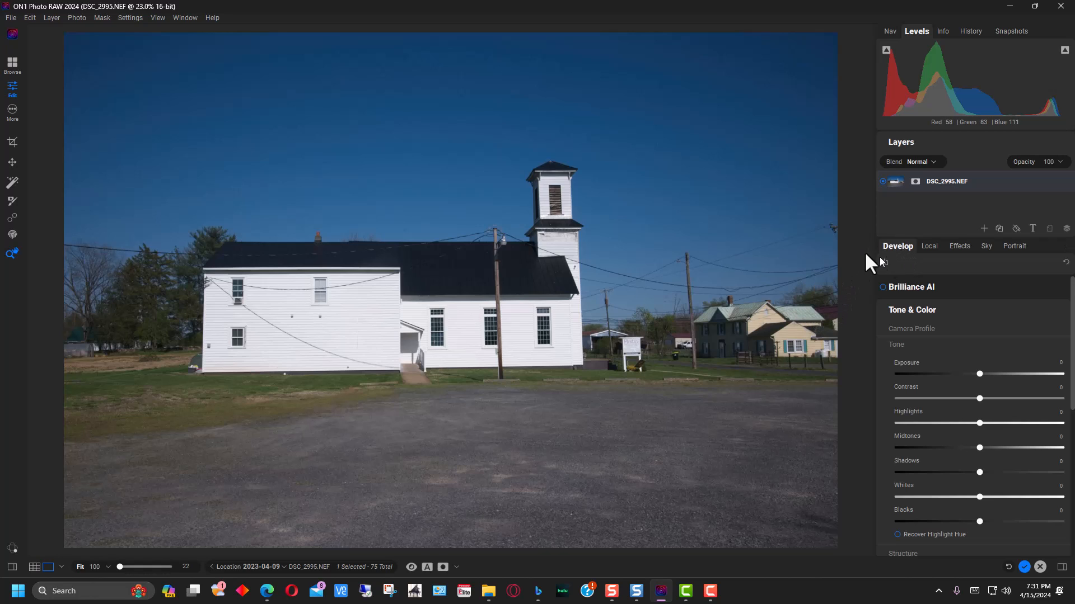
Start cropping the church photo and straighten it with a rotation angle of 1.05°.
left_click(10, 144)
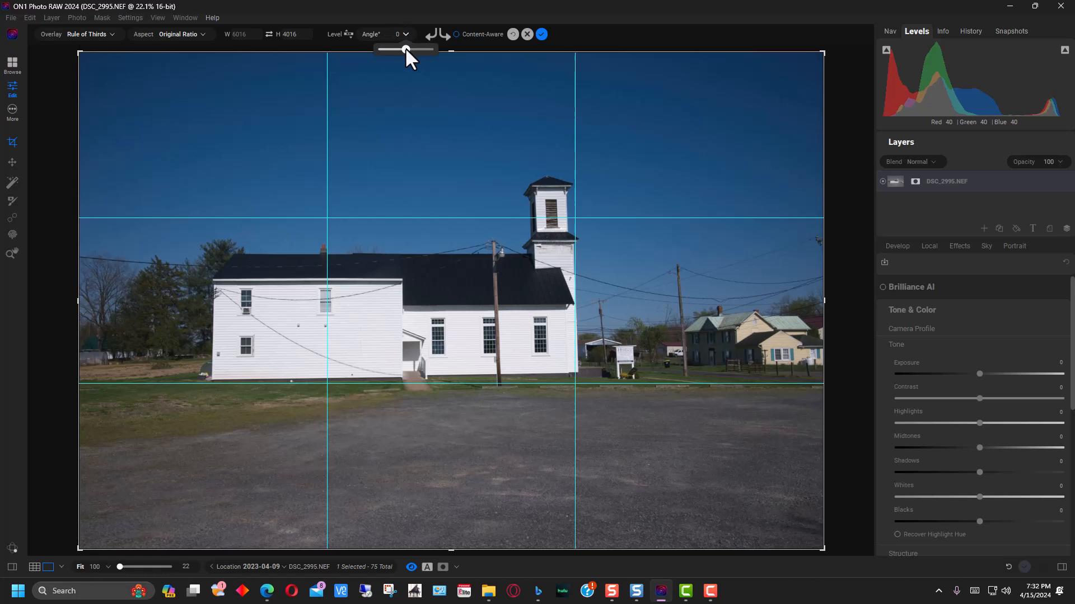
mouse_move(405, 51)
left_mouse_down()
mouse_move(397, 42)
mouse_move(403, 61)
left_mouse_up()
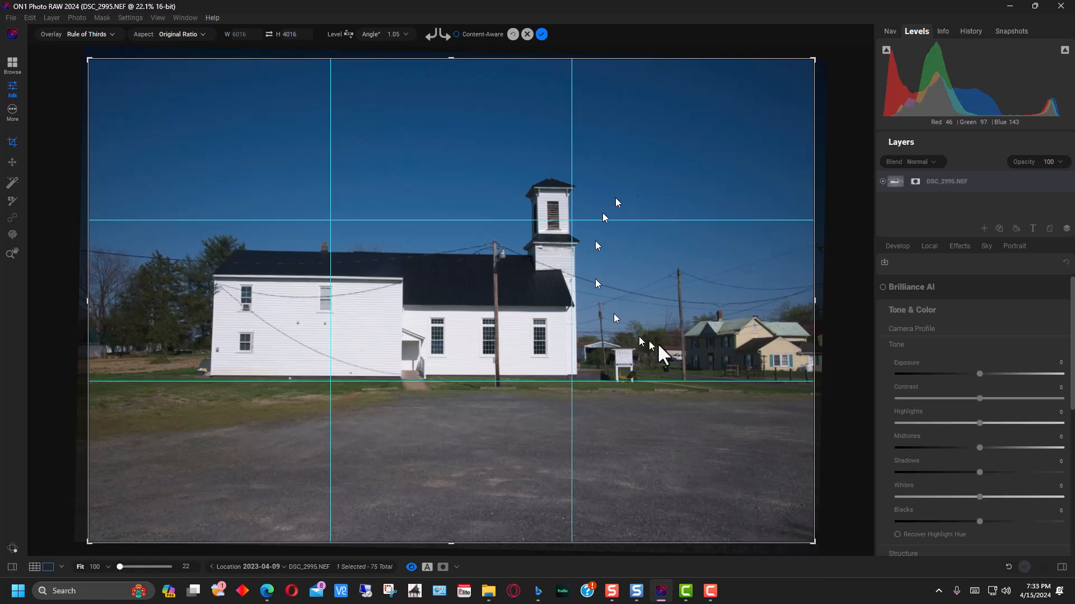
Try the Freeform crop aspect and return it to Original Ratio.
left_click(199, 34)
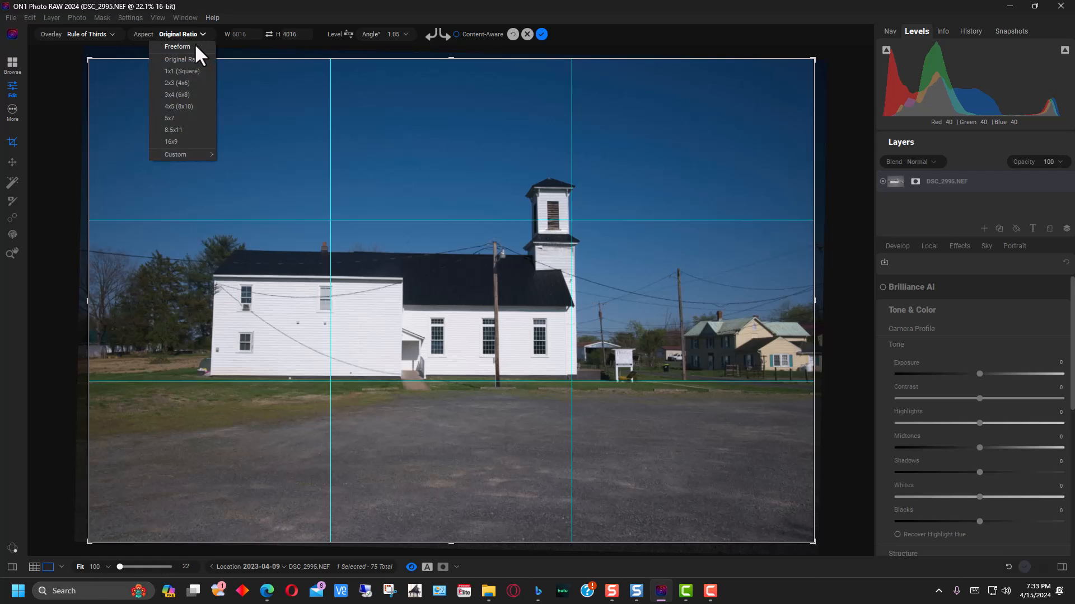
left_click(194, 44)
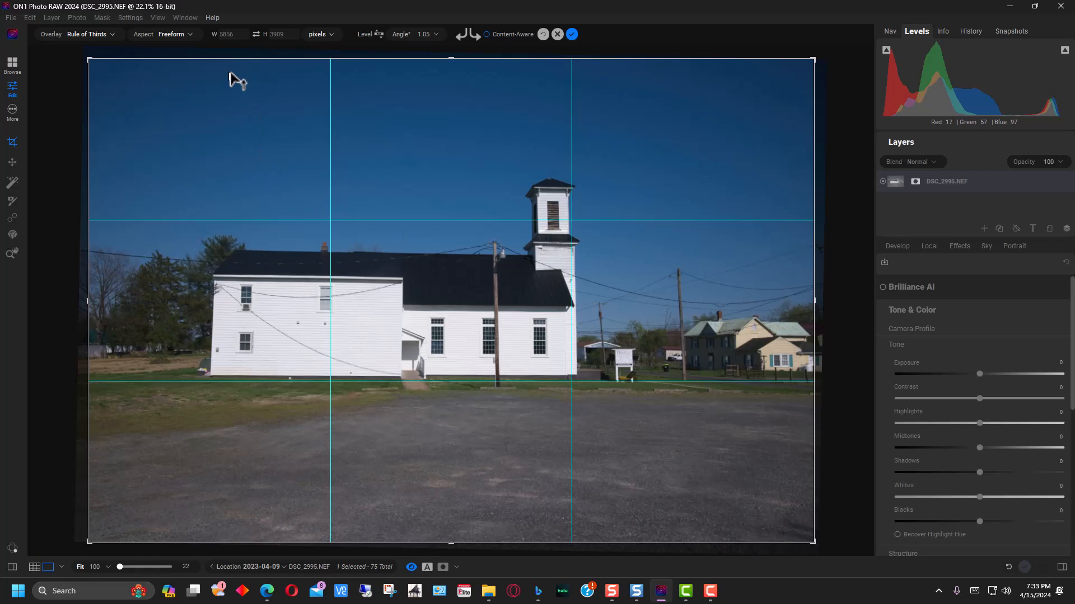
left_click(190, 34)
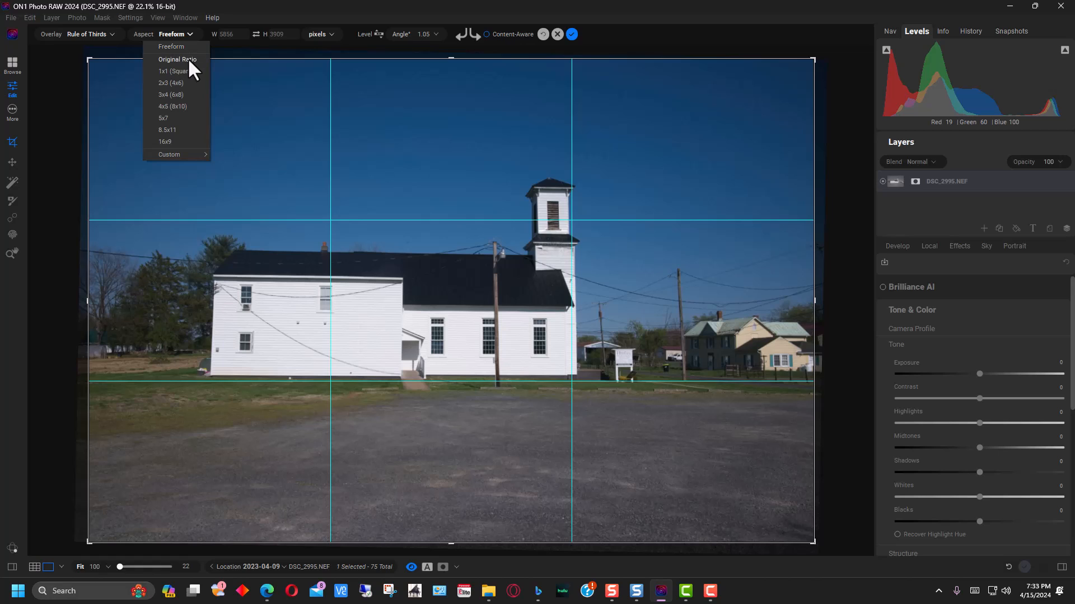
left_click(187, 59)
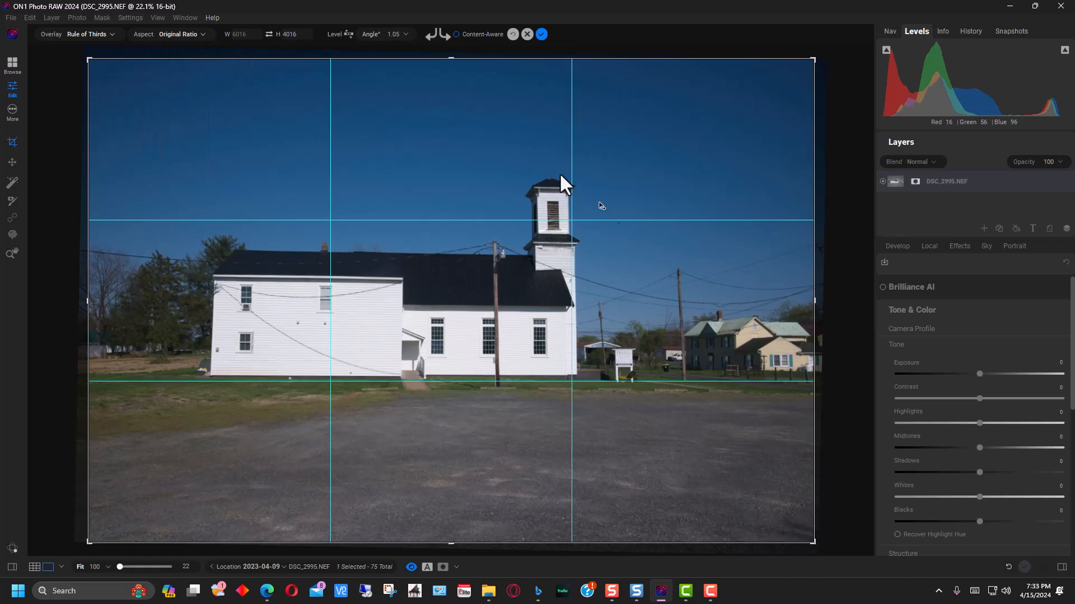
left_click(200, 35)
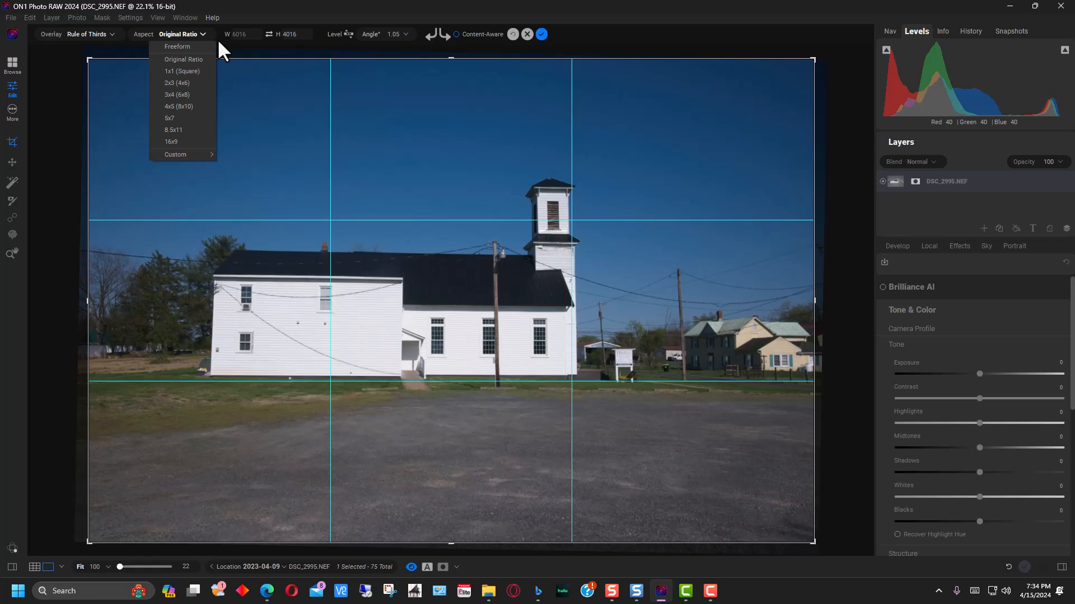
left_click(192, 58)
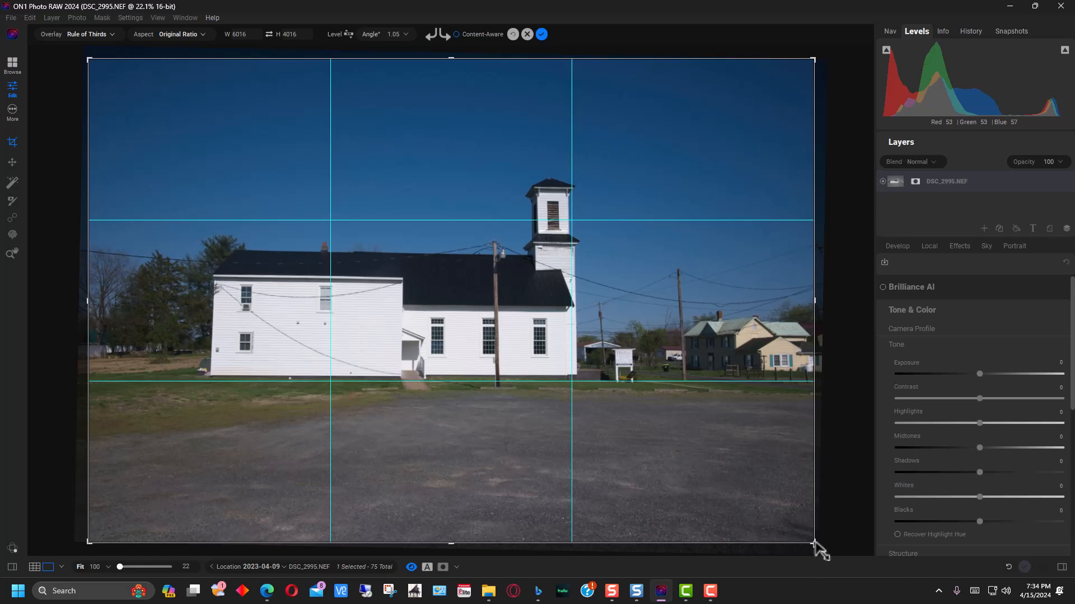
Crop tightly around the church at the original ratio, excluding the neighbouring house and most of the parking lot, and apply the crop.
left_click_drag(815, 543, 724, 488)
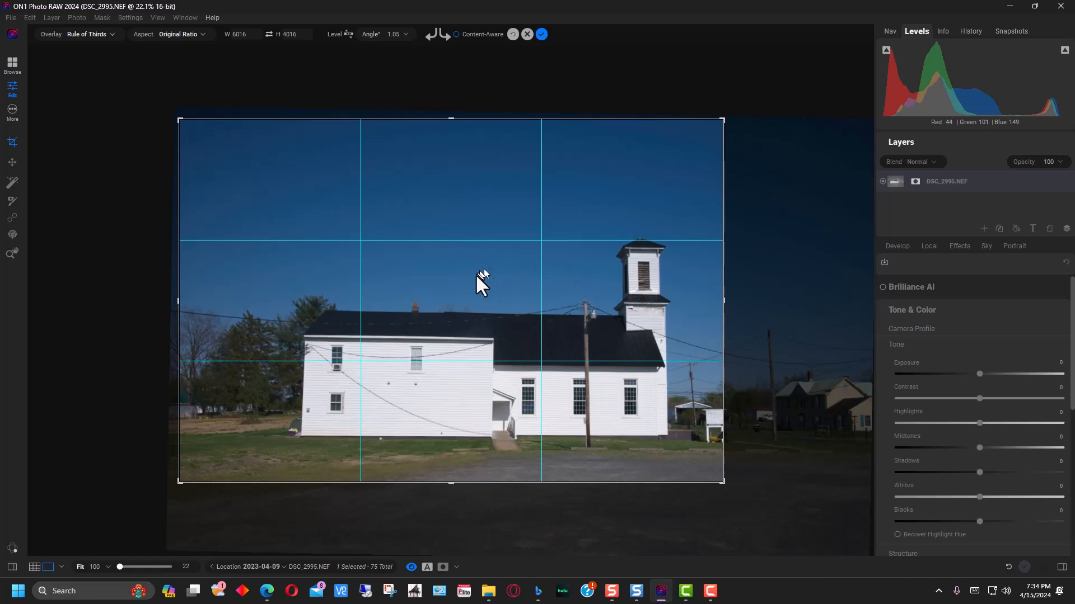
left_click_drag(477, 288, 484, 261)
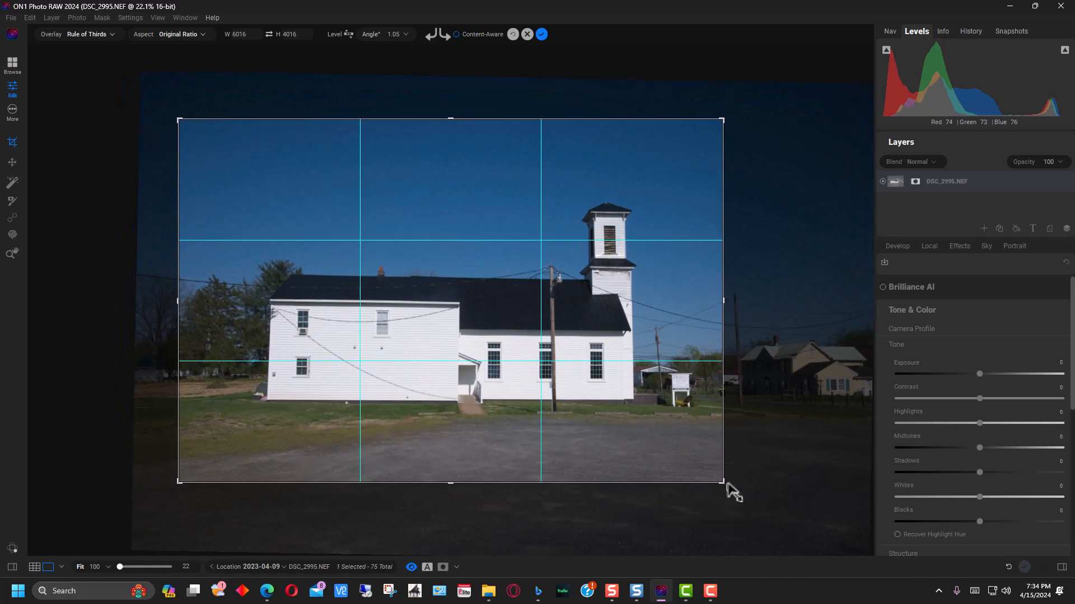
left_click_drag(721, 483, 691, 460)
left_click_drag(583, 321, 558, 329)
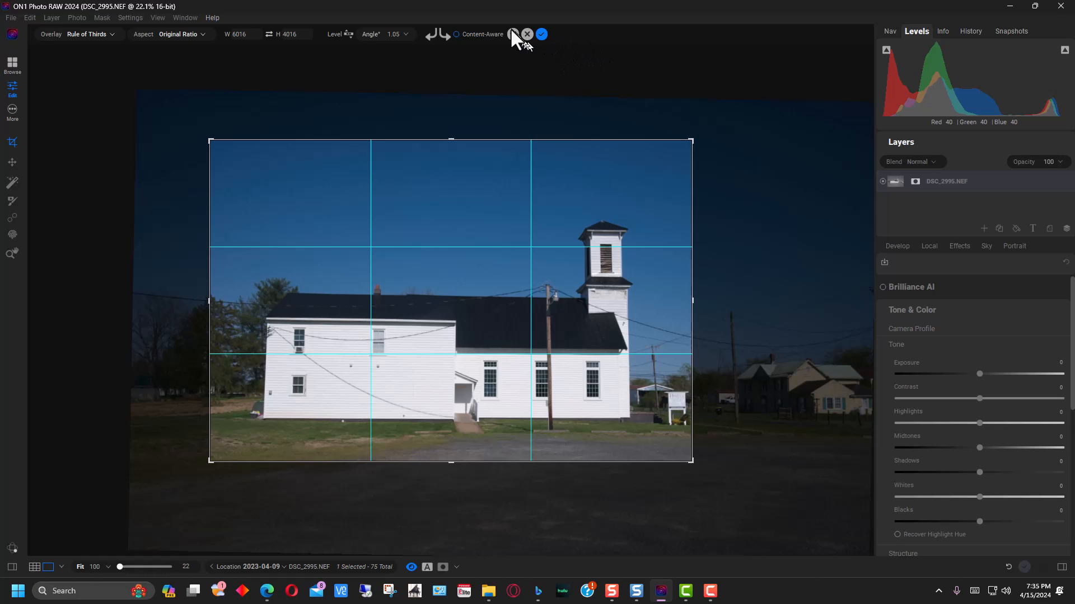
left_click(542, 34)
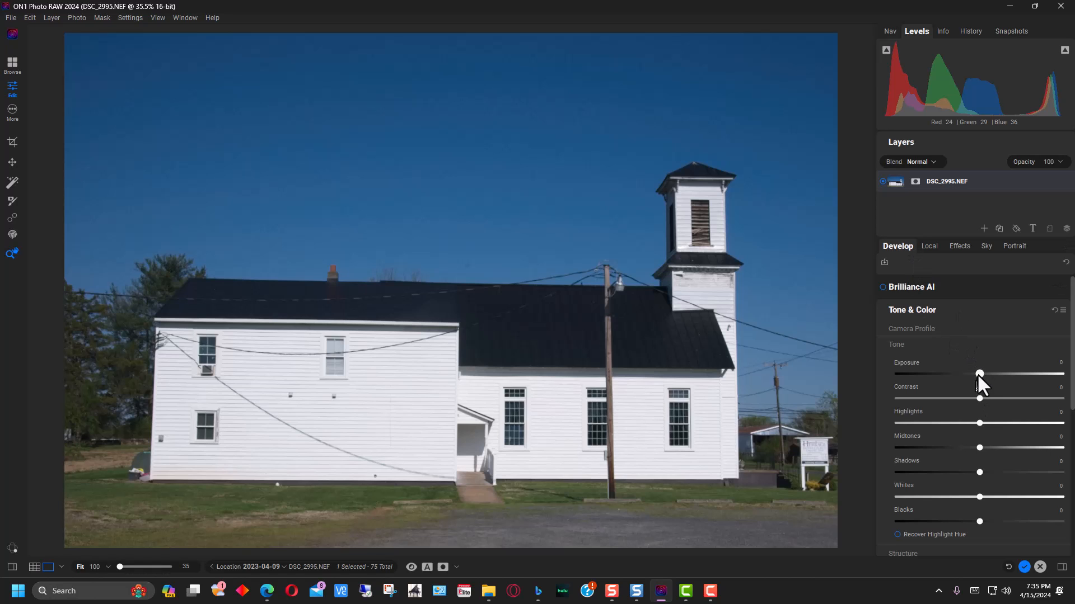
Examine the Tone & Color adjustments in Develop, from Exposure through Structure and Color to Vibrance.
scroll(979, 384, "down", 1)
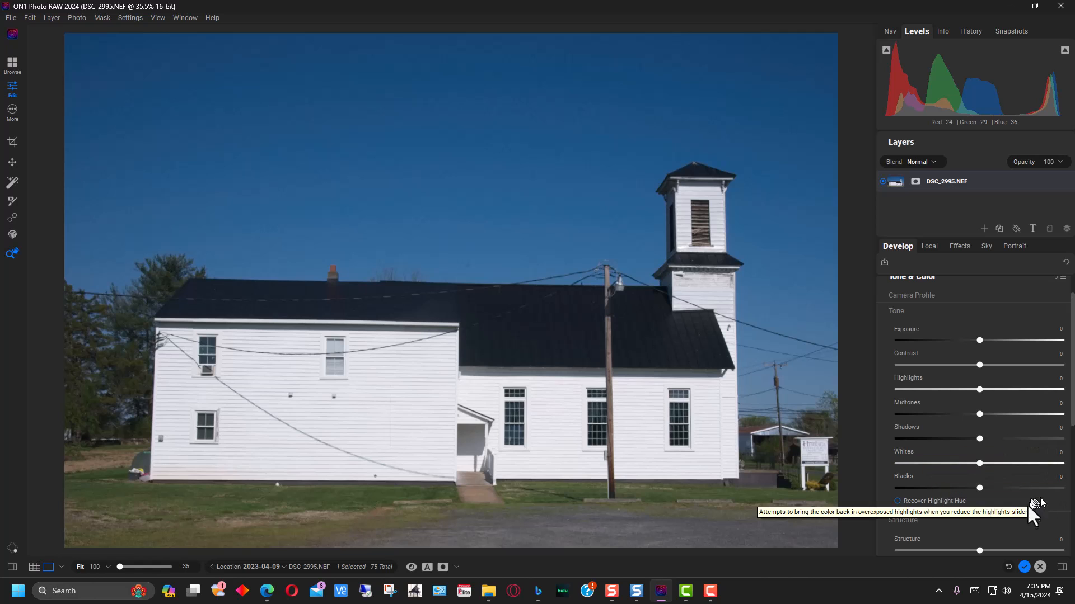
scroll(1029, 458, "down", 2)
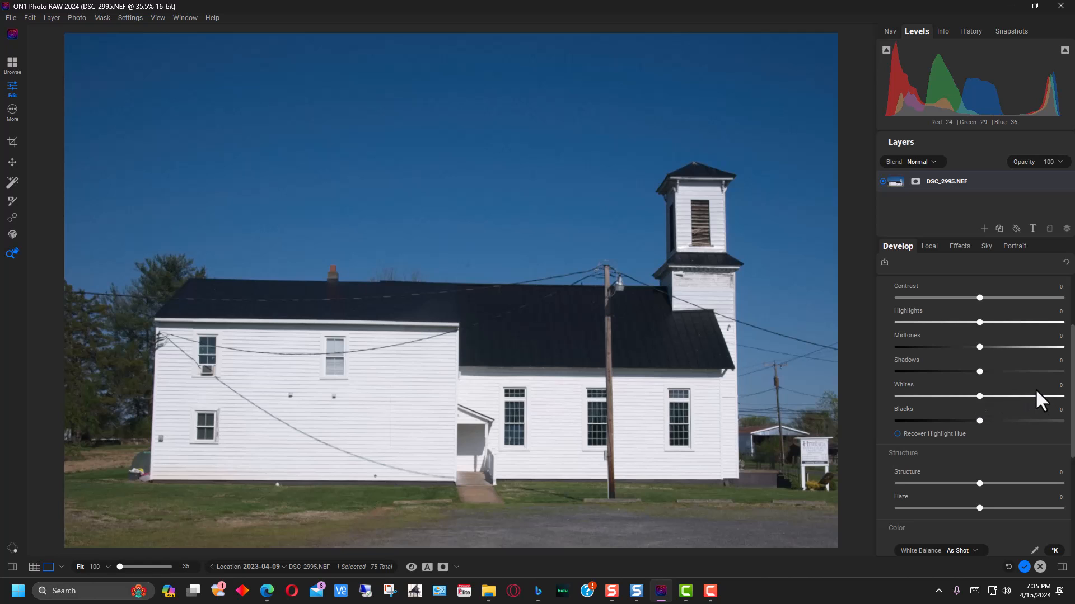
scroll(1016, 414, "down", 3)
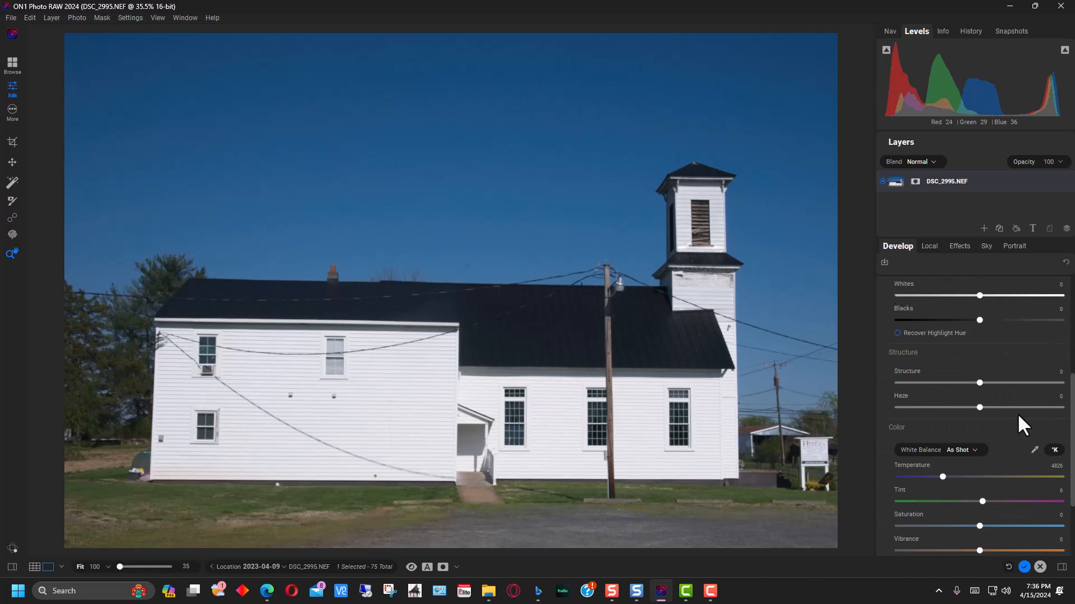
scroll(1019, 416, "down", 1)
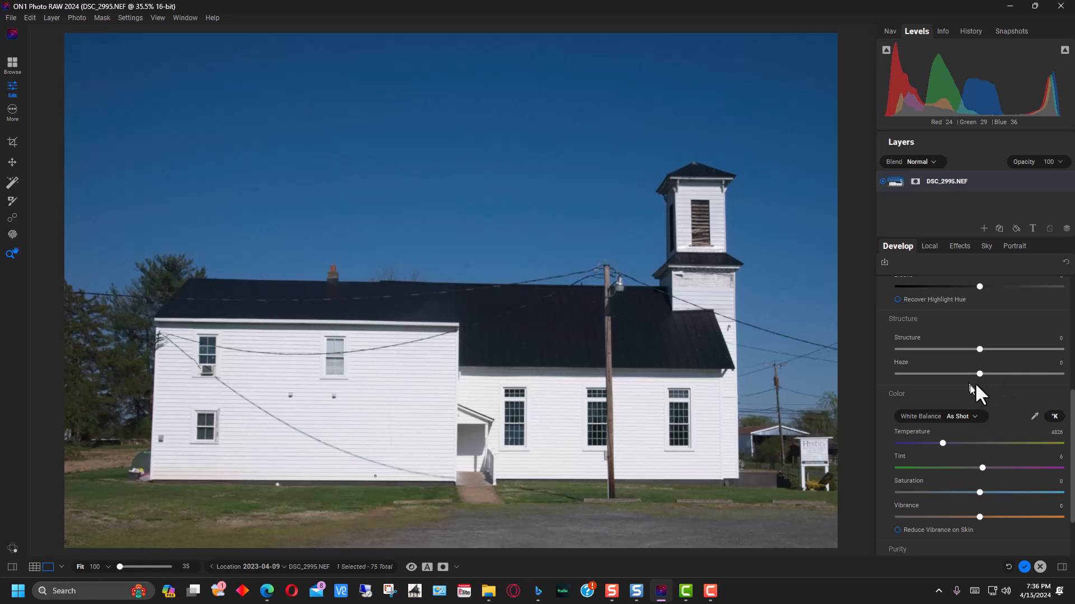
scroll(1022, 420, "down", 1)
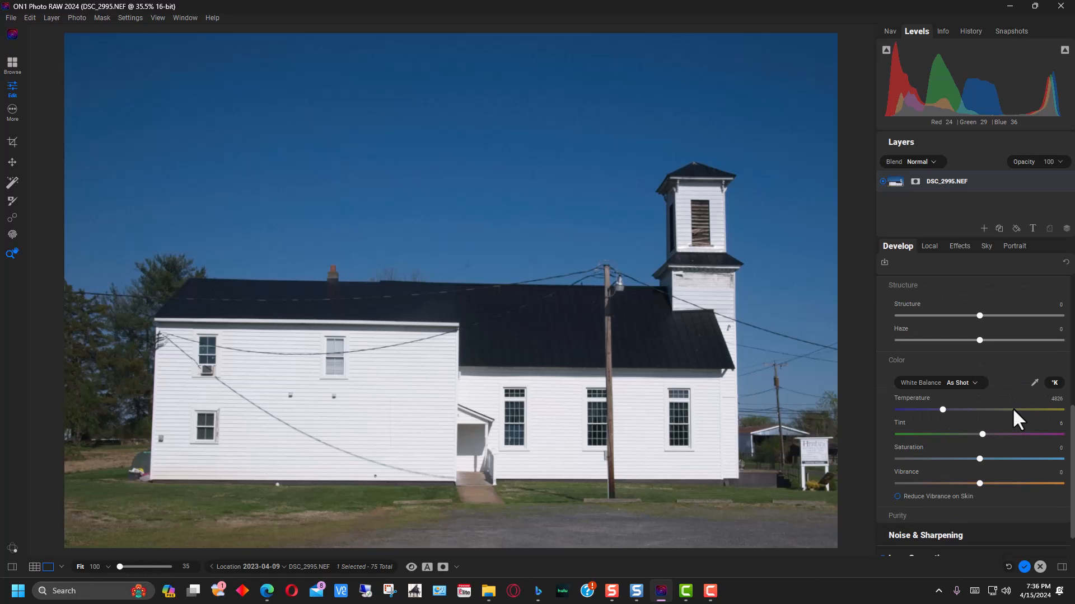
scroll(1012, 408, "down", 1)
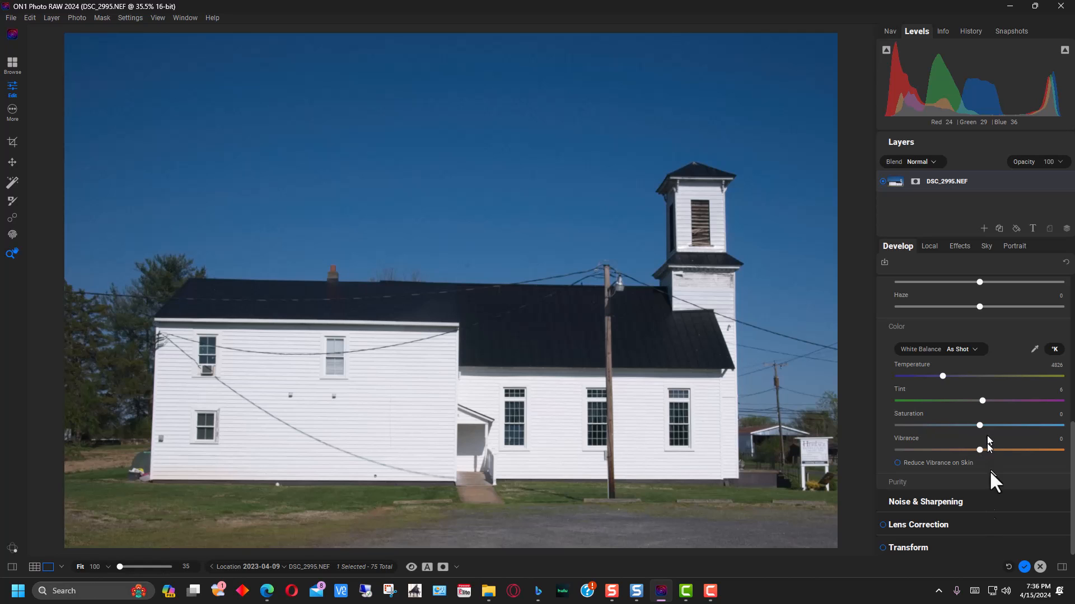
scroll(1008, 436, "up", 1)
scroll(1008, 428, "up", 8)
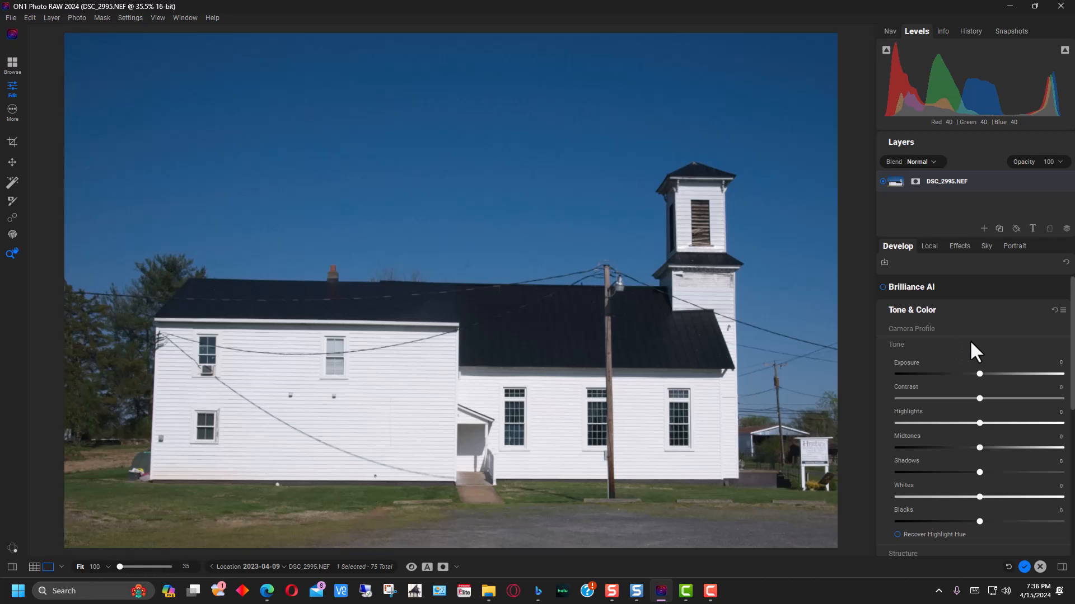
Darken the photo's midtones by setting Midtones to -45, leaving Exposure at 0.
left_click_drag(981, 373, 983, 400)
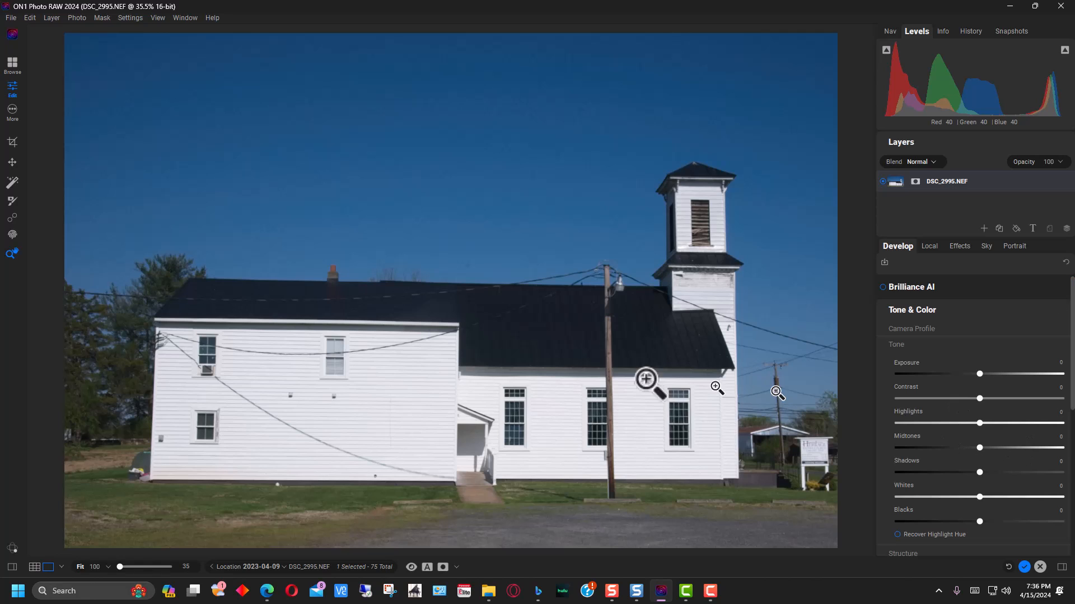
scroll(1009, 385, "down", 1)
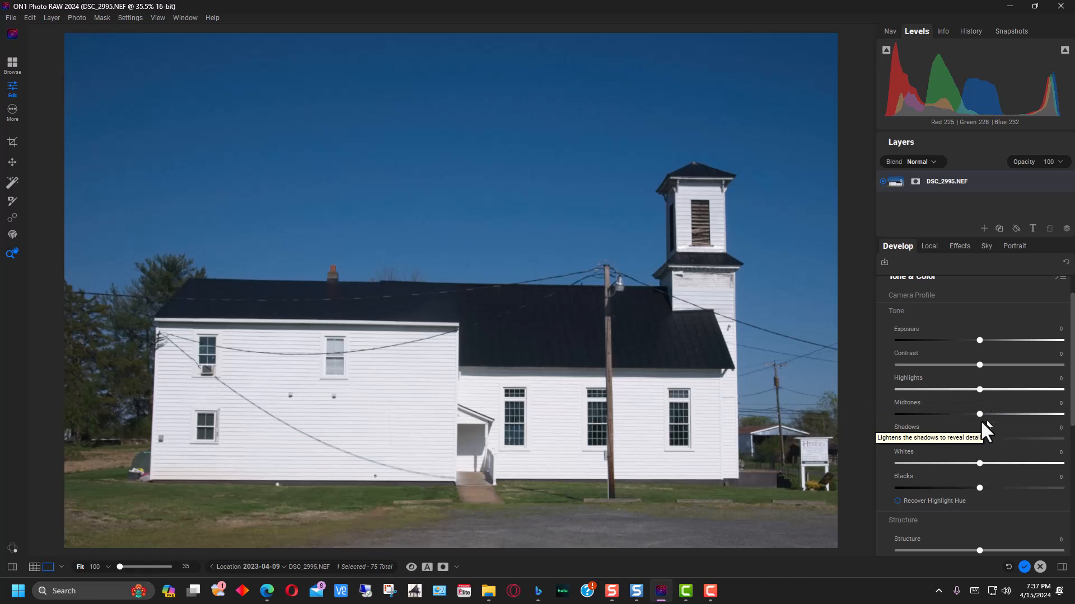
left_click_drag(979, 414, 942, 407)
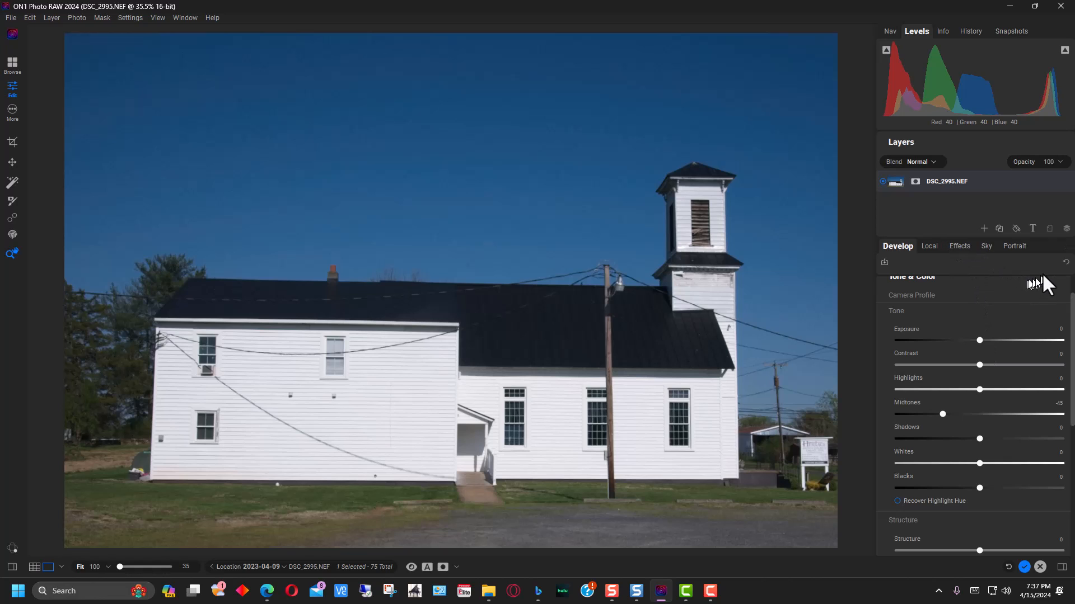
Examine the filters available in Effects, add none of them and return to the Develop adjustments.
left_click(968, 247)
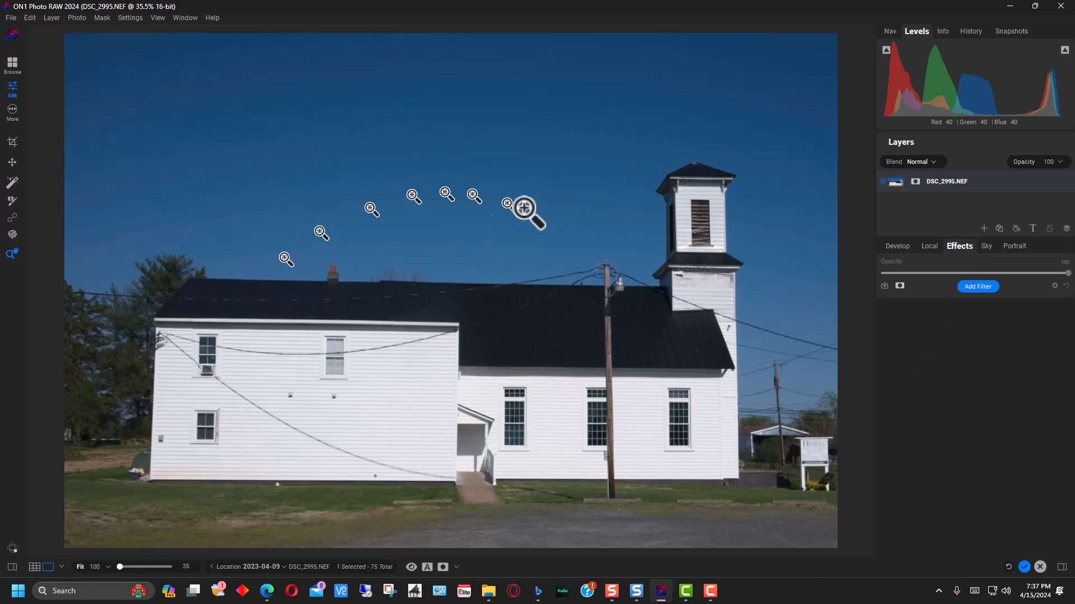
left_click(983, 286)
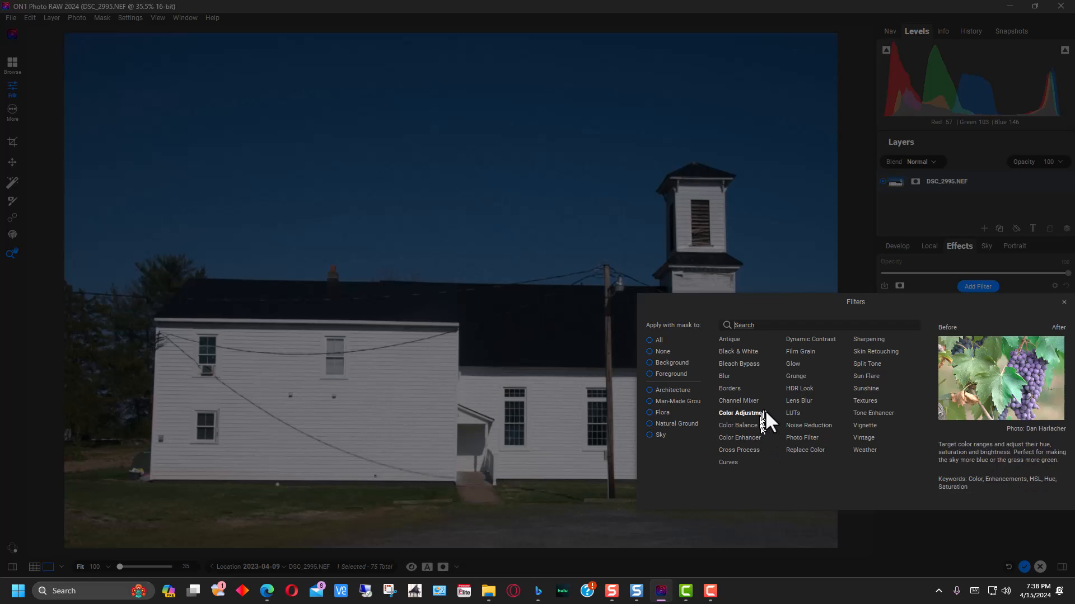
left_click(1063, 303)
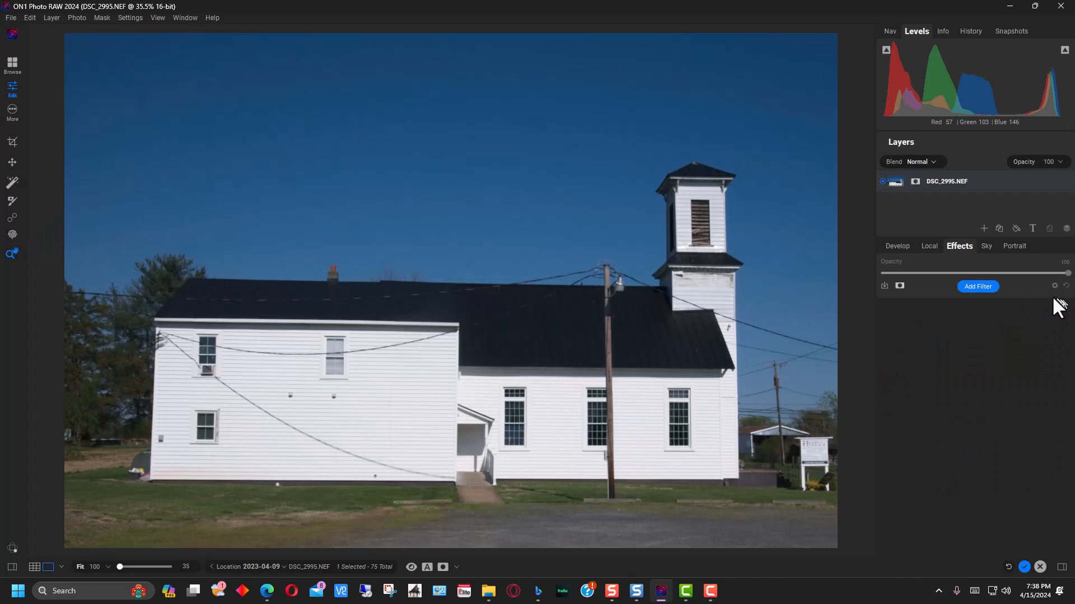
left_click(898, 246)
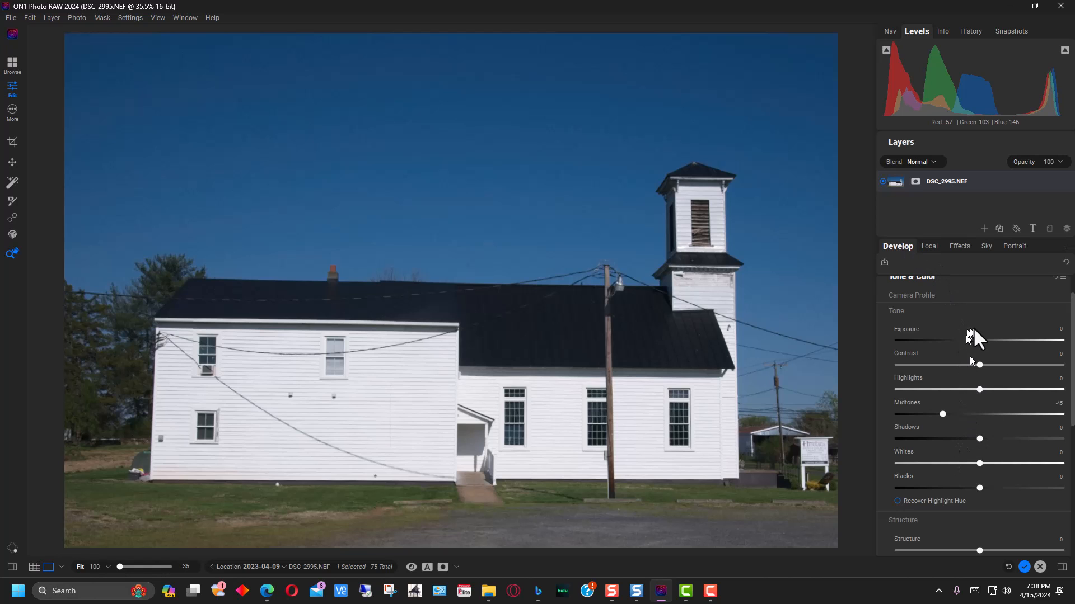
Examine the file formats offered for saving a copy of the edited photo, keep Photoshop (*.psd) selected, and close without saving.
scroll(1019, 294, "up", 1)
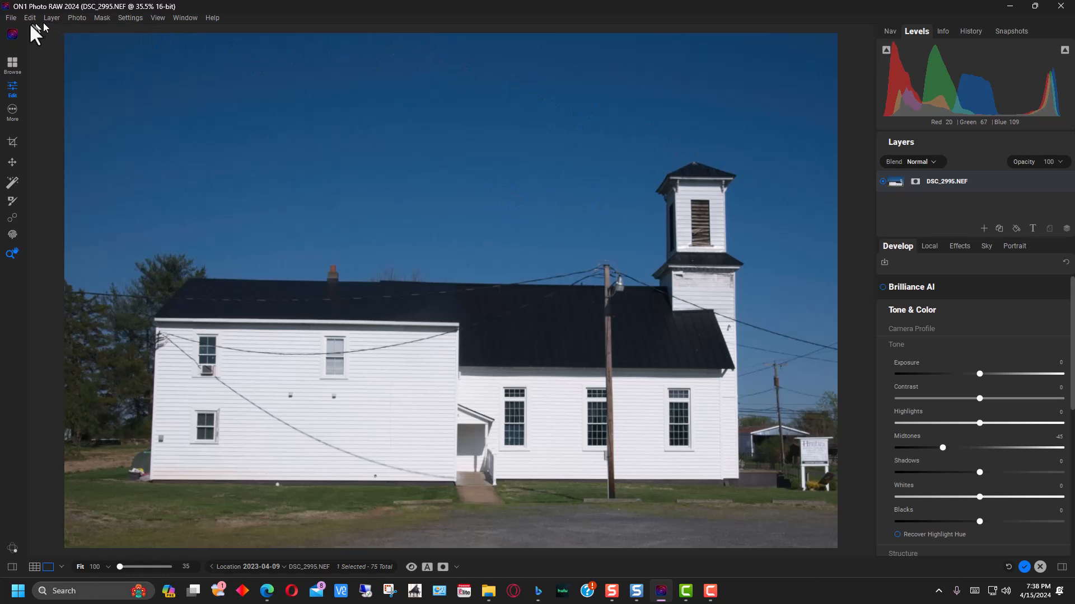
left_click(11, 17)
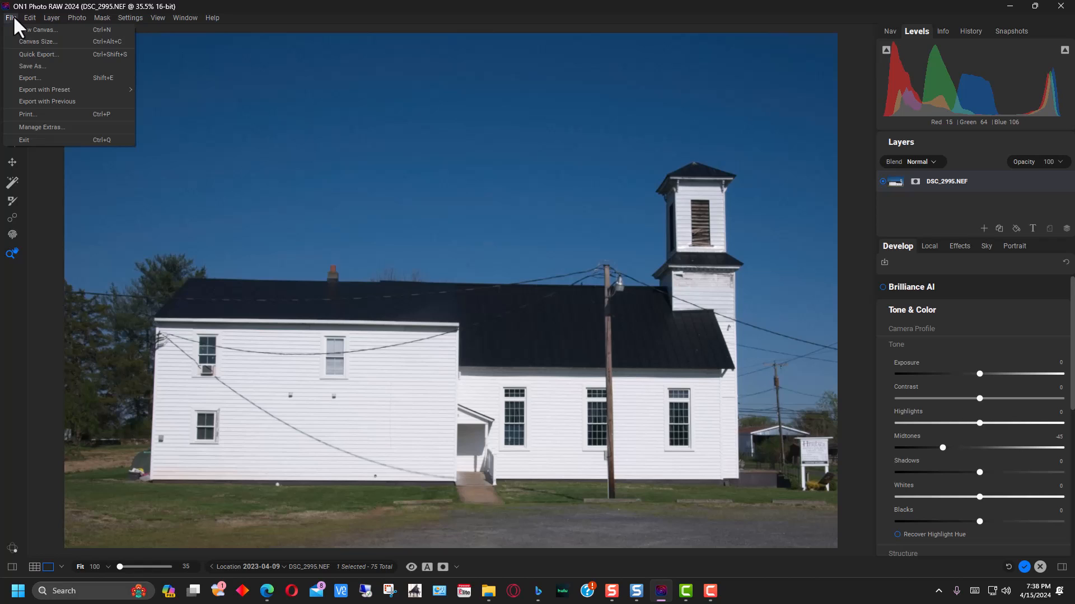
left_click(30, 66)
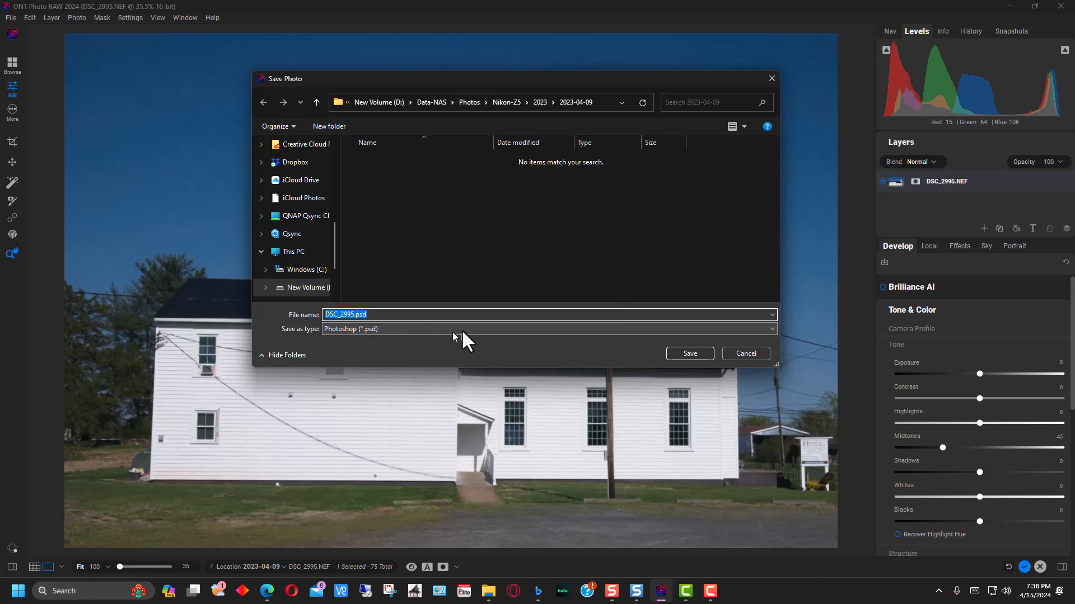
left_click(772, 329)
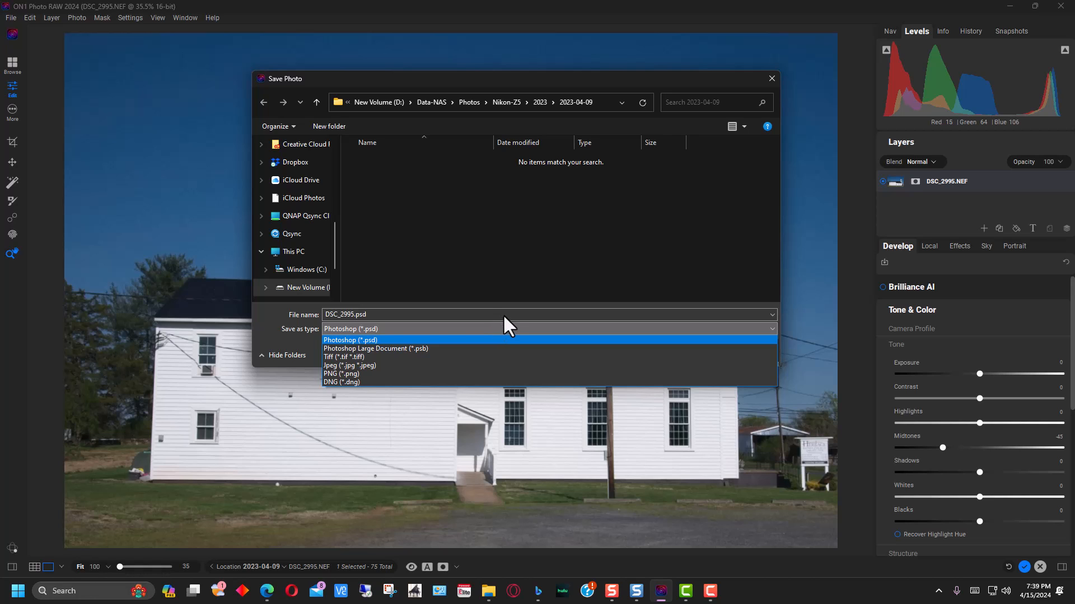
left_click(379, 339)
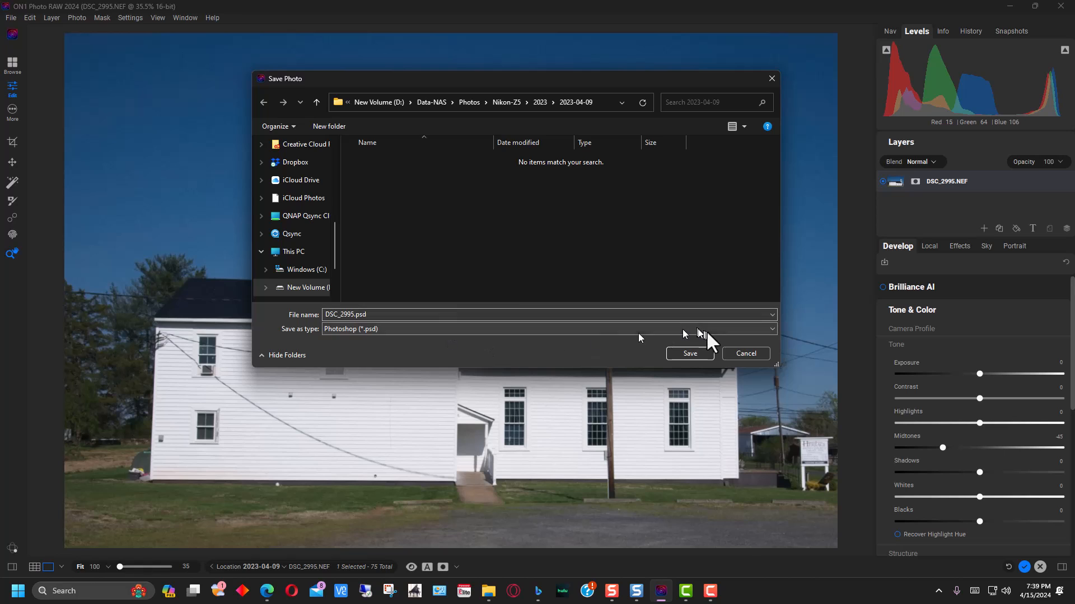
left_click(771, 329)
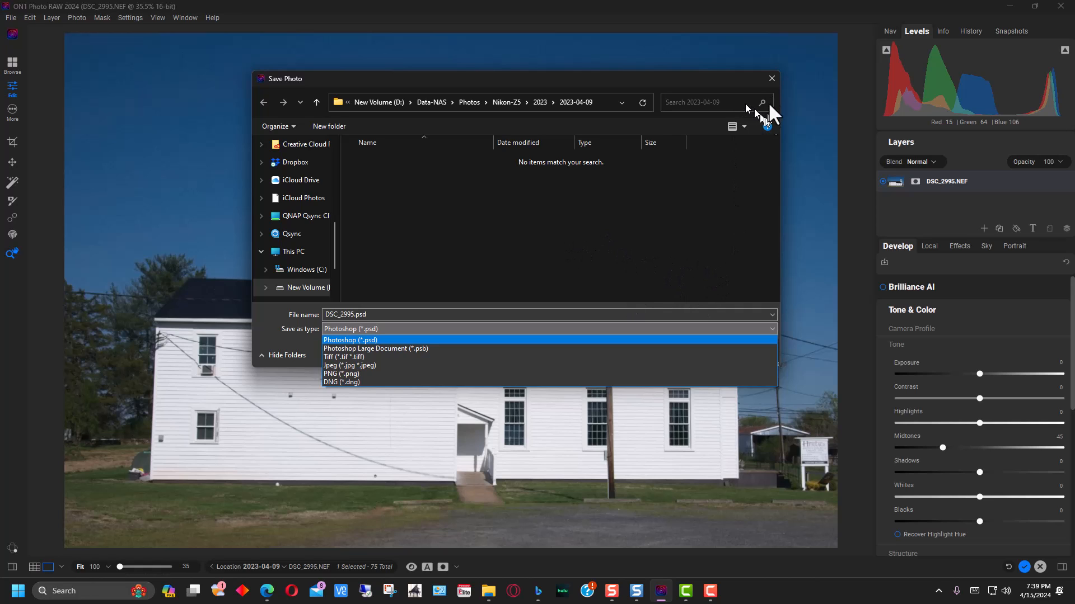
left_click(741, 191)
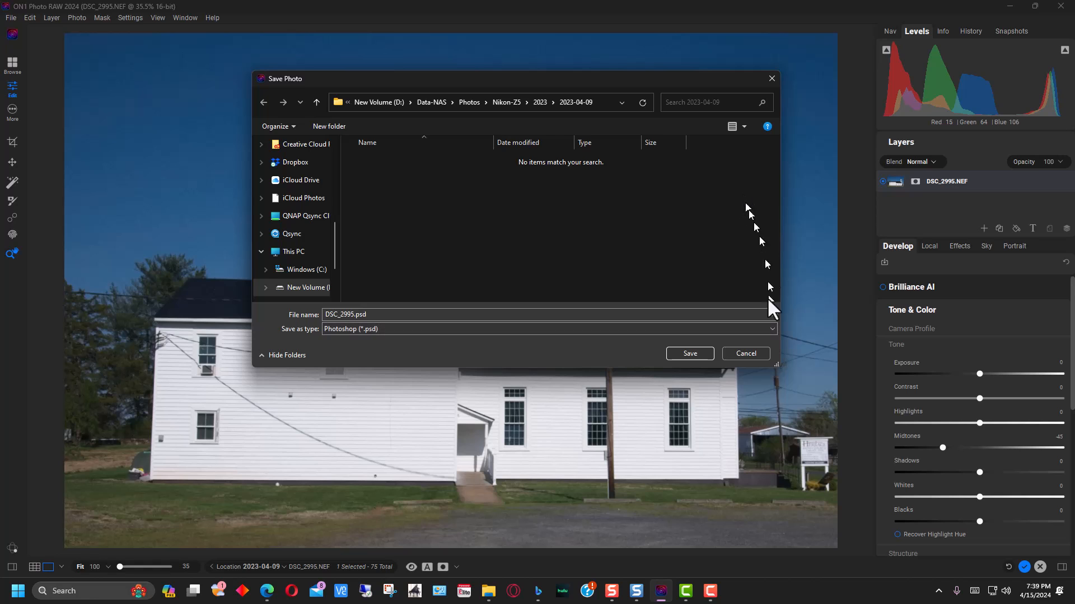
left_click(743, 354)
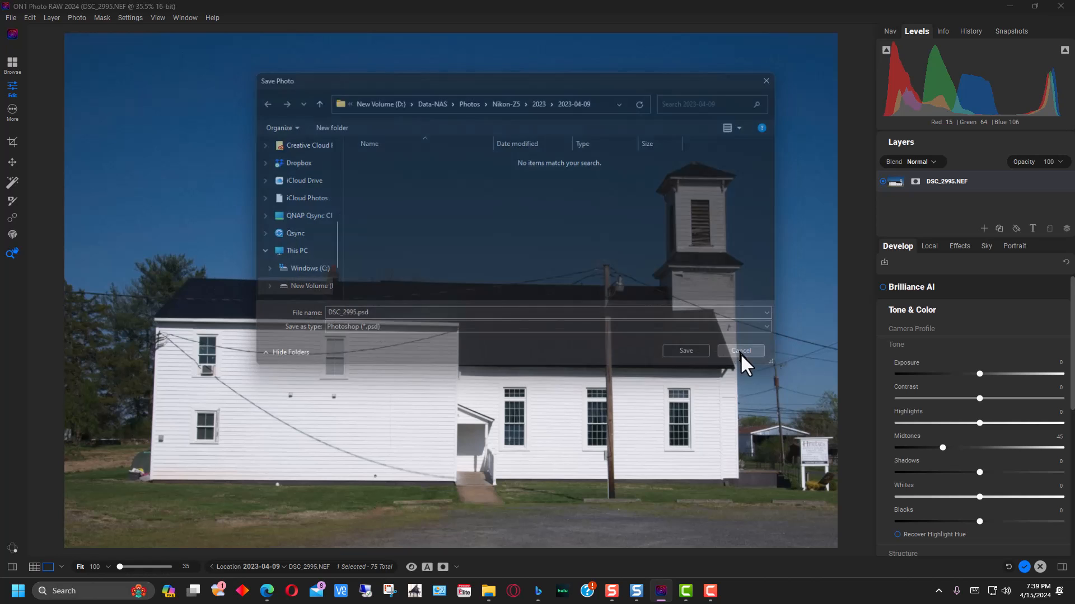
Examine the export presets, destination and file type options for the photo, and close them without exporting.
left_click(12, 16)
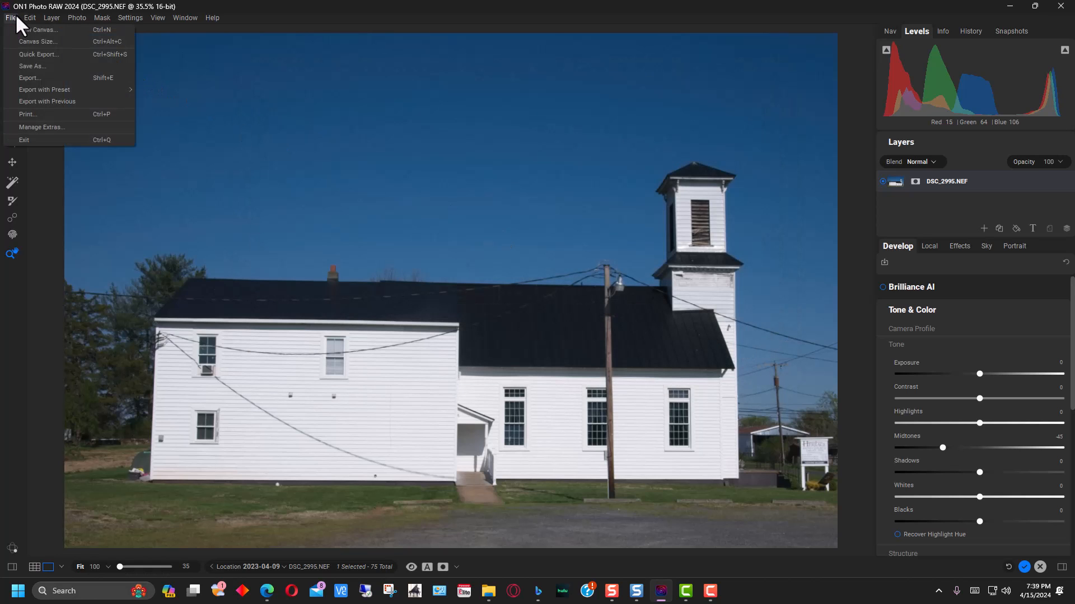
left_click(28, 78)
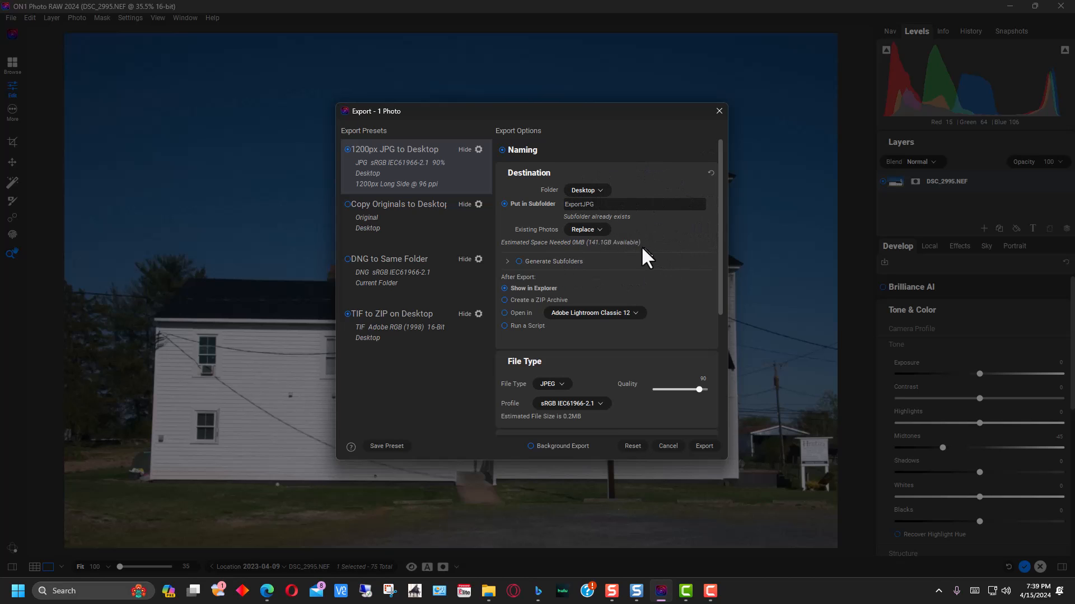
left_click(720, 110)
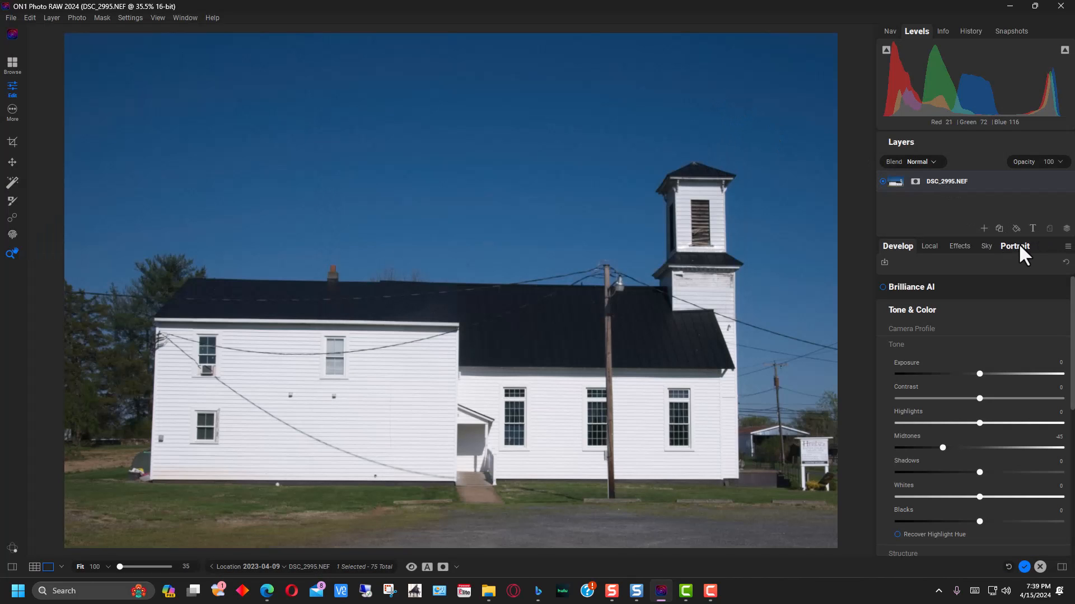